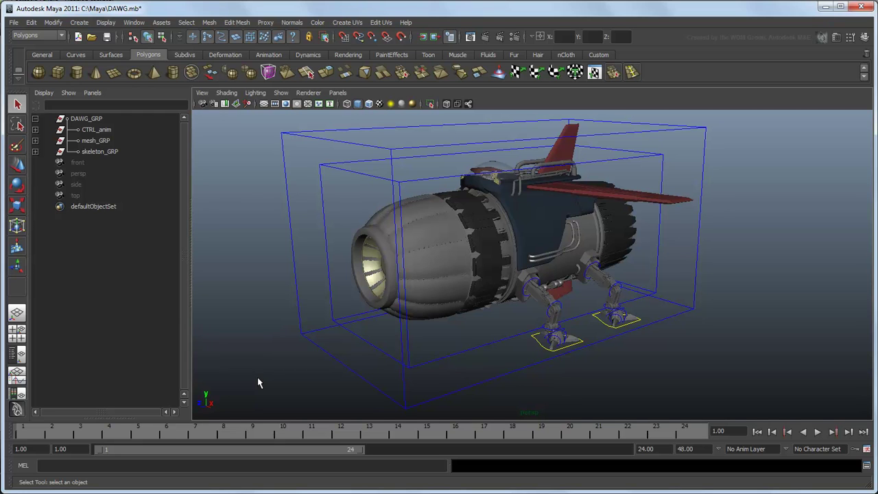
- Inspect the mesh_GRP, skeleton_GRP and CTRL_anim hierarchies in the Outliner, then select DAWG_GRP
left_click(35, 140, "shift")
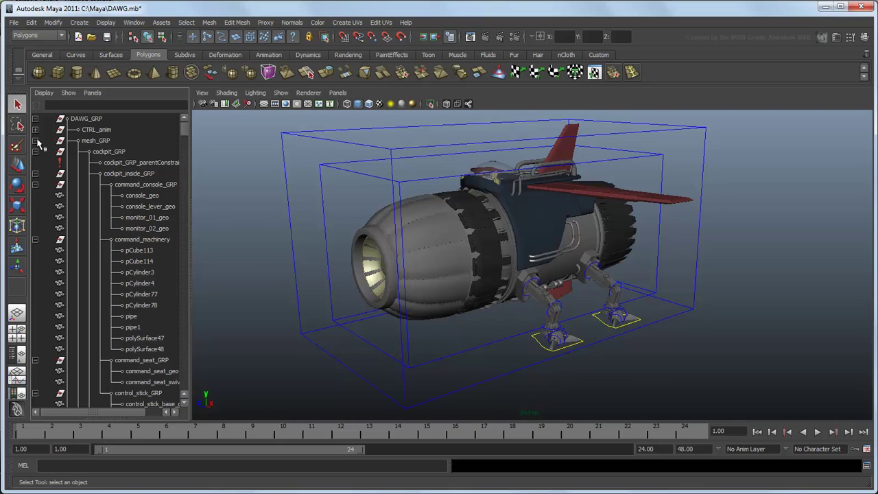
left_click(35, 141)
left_click(35, 151, "shift")
left_click(35, 151)
left_click(35, 130, "shift")
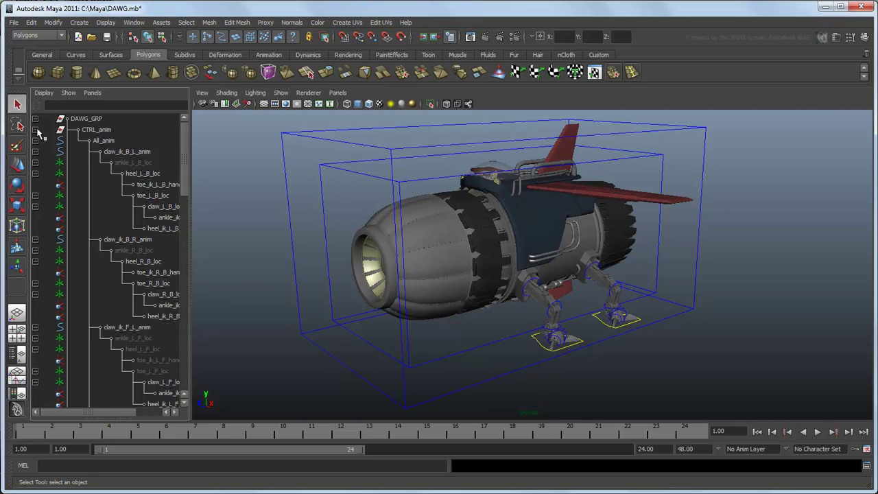
left_click(35, 130)
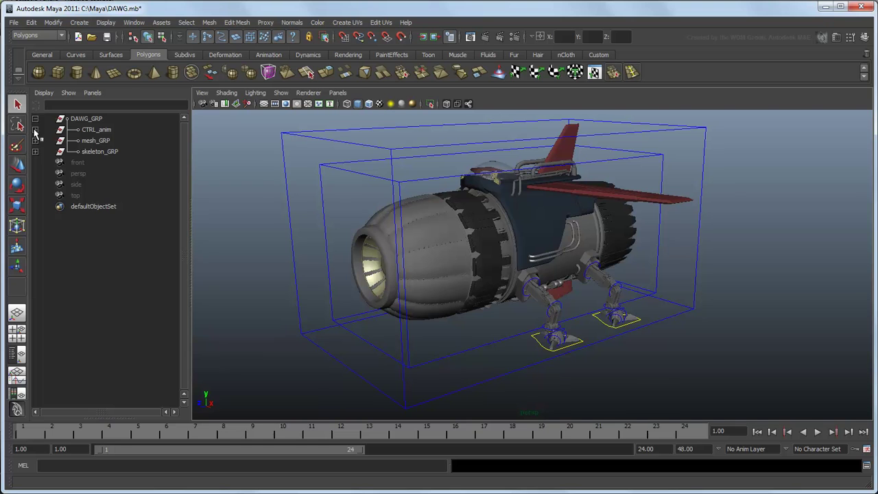
left_click(80, 119)
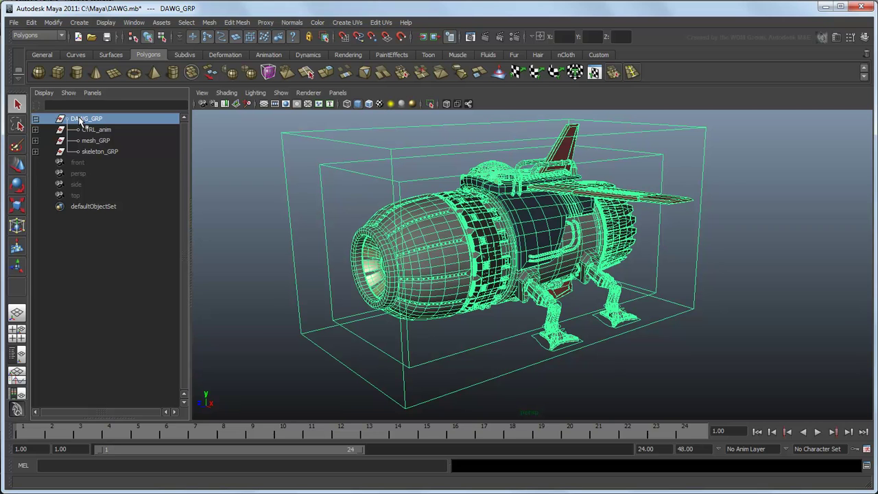
- Create an advanced asset named DAWG_AST from DAWG_GRP, with hierarchy Below (including shapes)
left_click(165, 24)
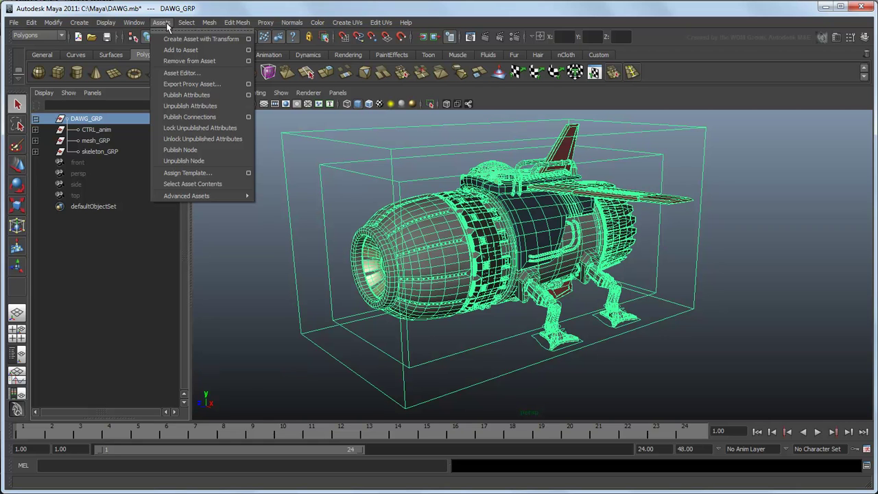
mouse_move(234, 195)
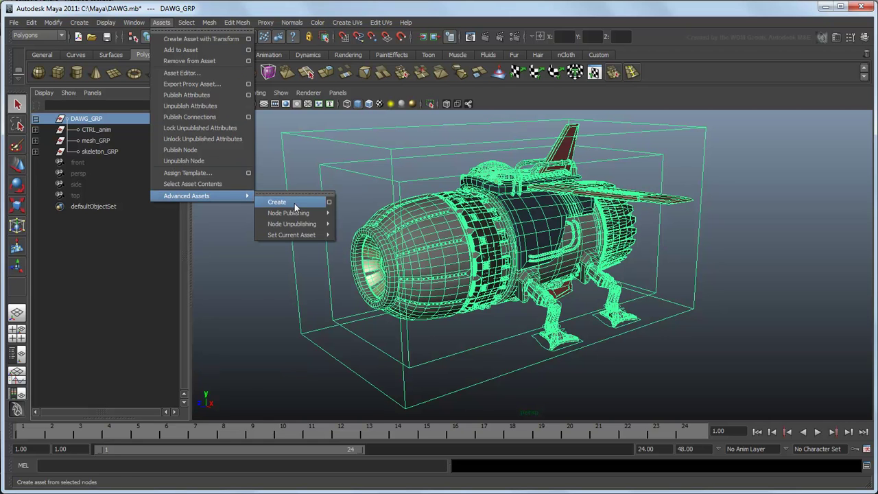
left_click(330, 203)
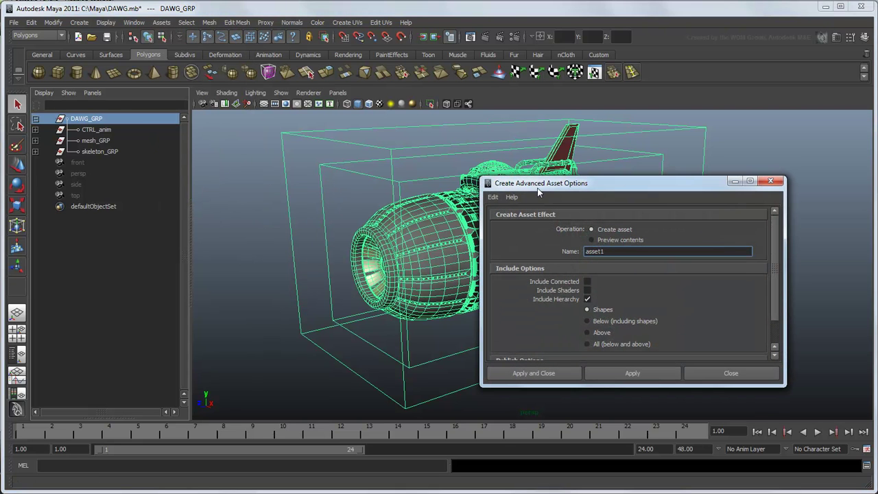
double_click(608, 251)
type("DAW")
left_click(593, 320)
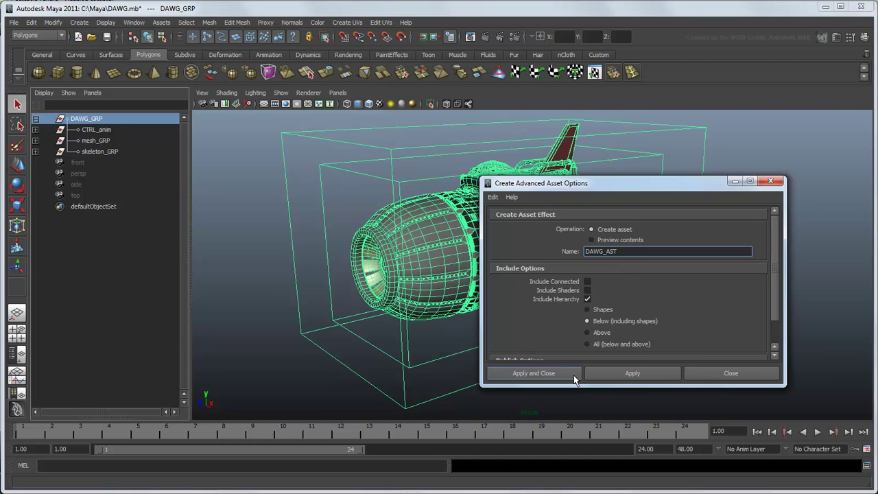
left_click(575, 380)
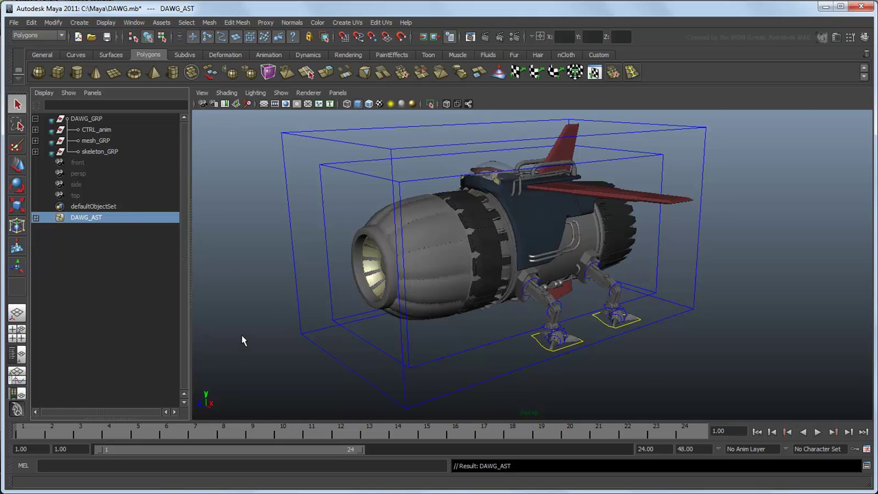
- Set the Outliner to show advanced asset contents under the asset
left_click(43, 95)
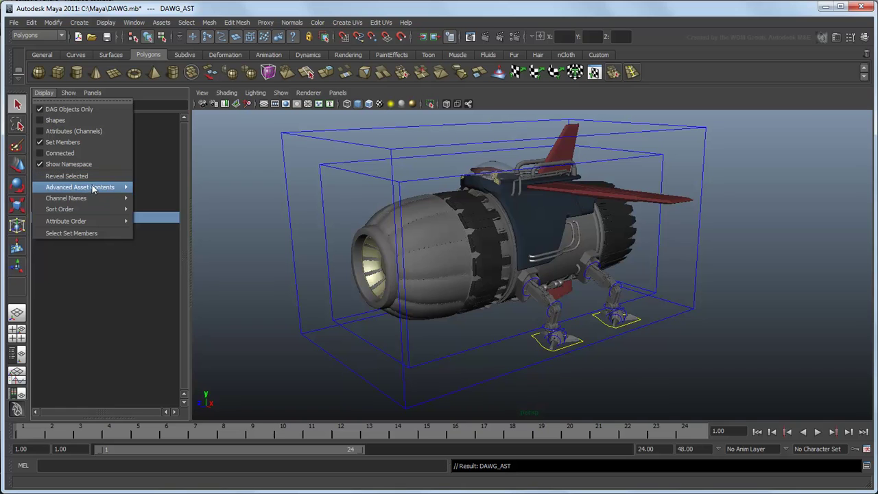
mouse_move(96, 187)
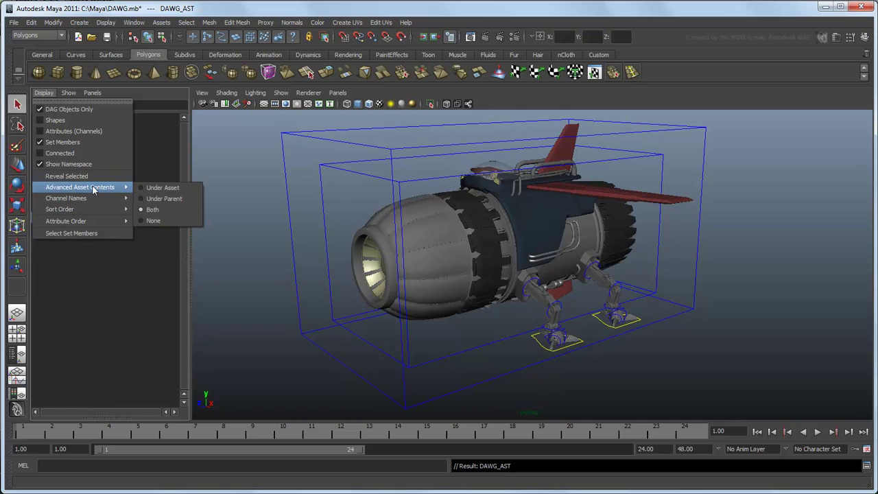
left_click(179, 191)
- Expand DAWG_AST down to All_anim and show rocket_anim in the Attribute Editor
left_click(36, 174)
left_click(36, 185)
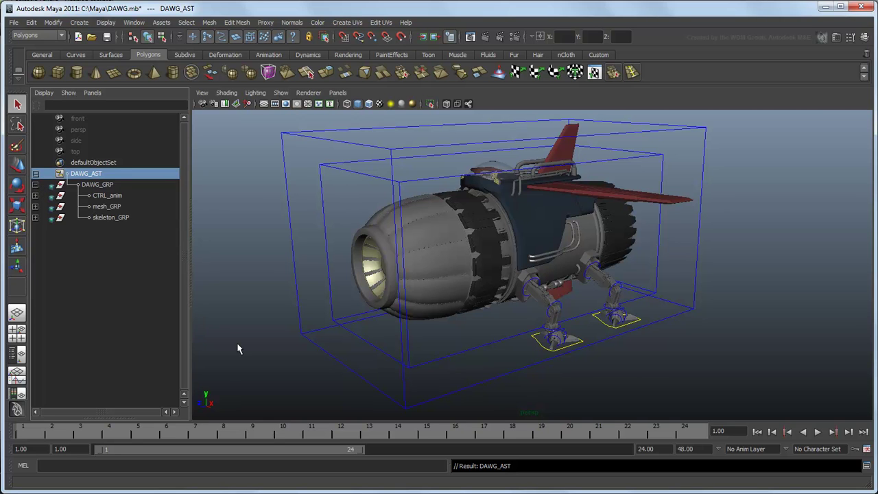
left_click(35, 196)
left_click(35, 207)
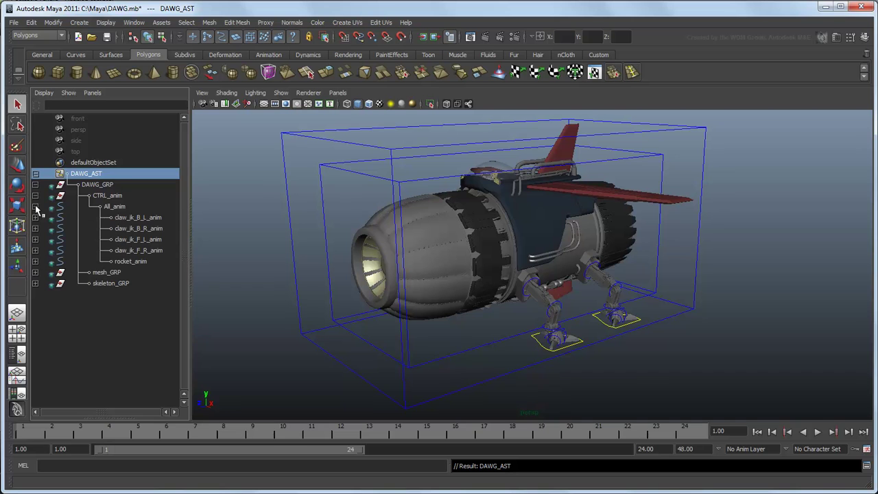
left_click(121, 261)
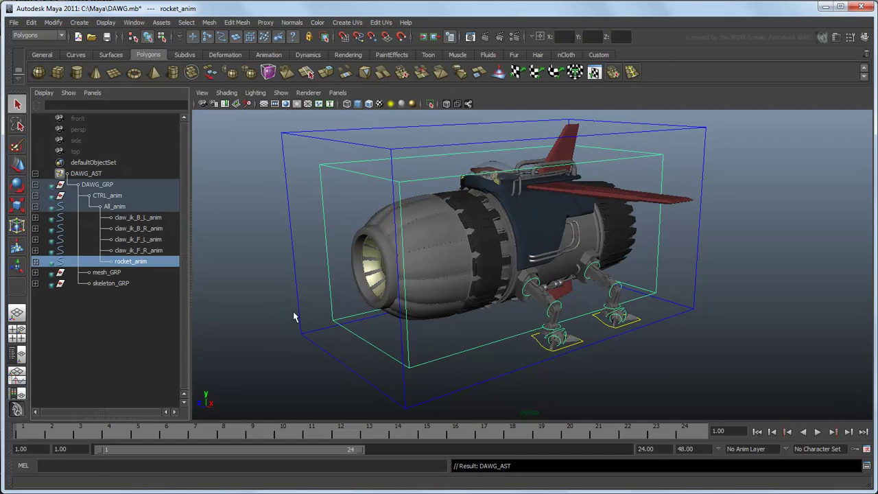
left_click(837, 37)
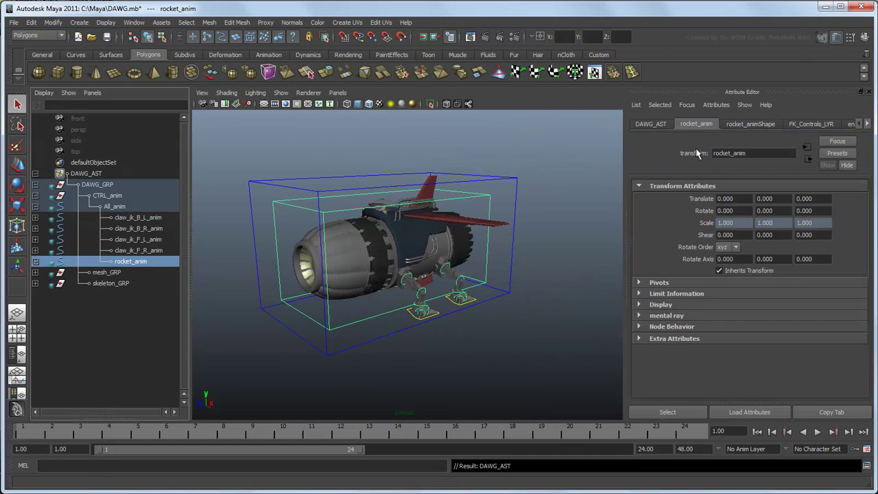
- Publish Engine Rear Flaps, Wings Span, Engine Front Flaps and Cockpit Hinge from rocket_anim to DAWG_AST
left_click(695, 339)
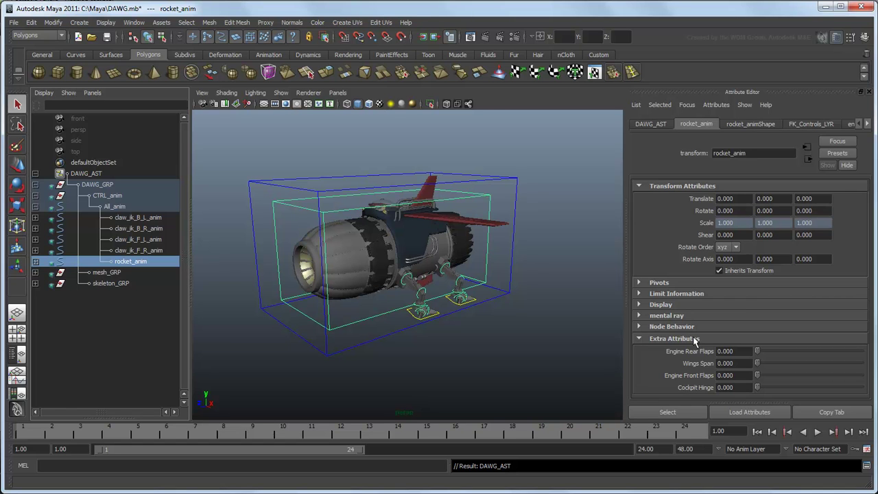
right_click(695, 350)
left_click(705, 409)
right_click(698, 364)
left_click(740, 424)
right_click(698, 376)
left_click(713, 437)
right_click(697, 388)
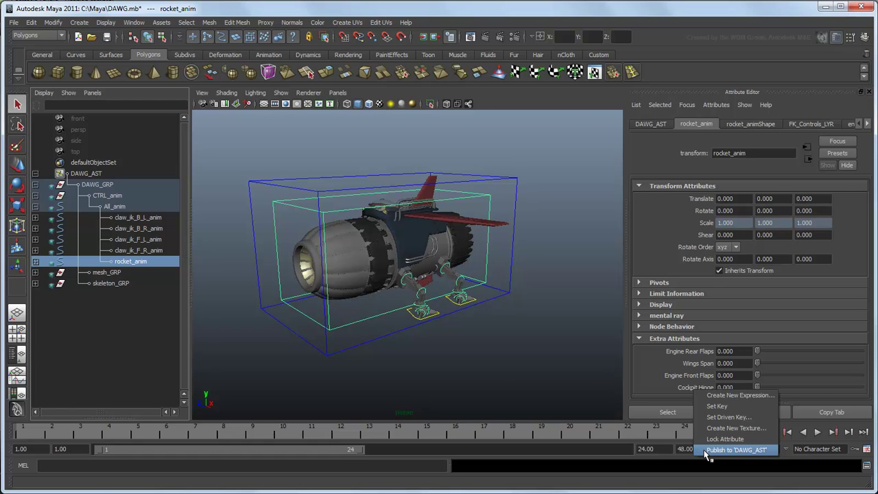
left_click(736, 450)
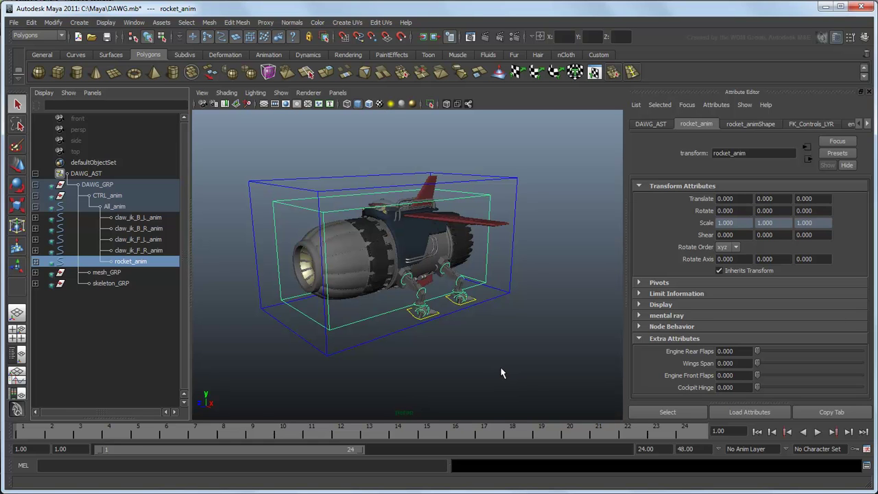
- Publish front_turbine_geo's Rotate Z to DAWG_AST under the custom name Turbine_Rotation
left_click(312, 267)
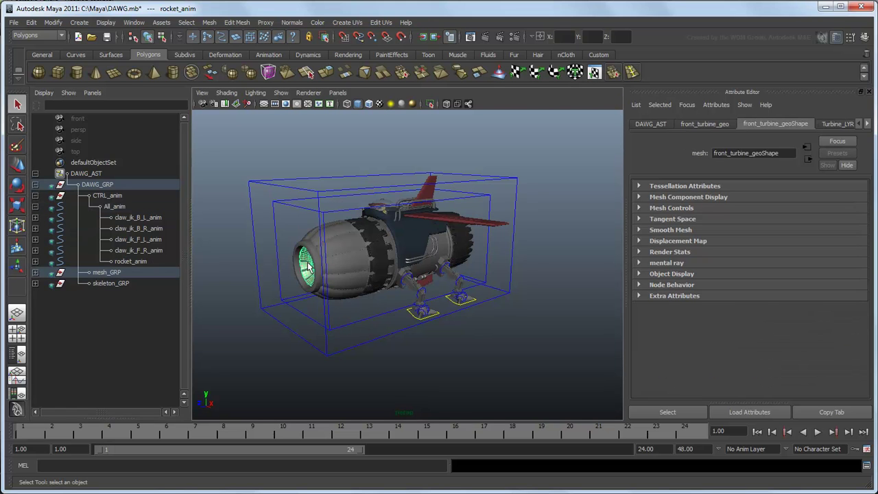
left_click(864, 36)
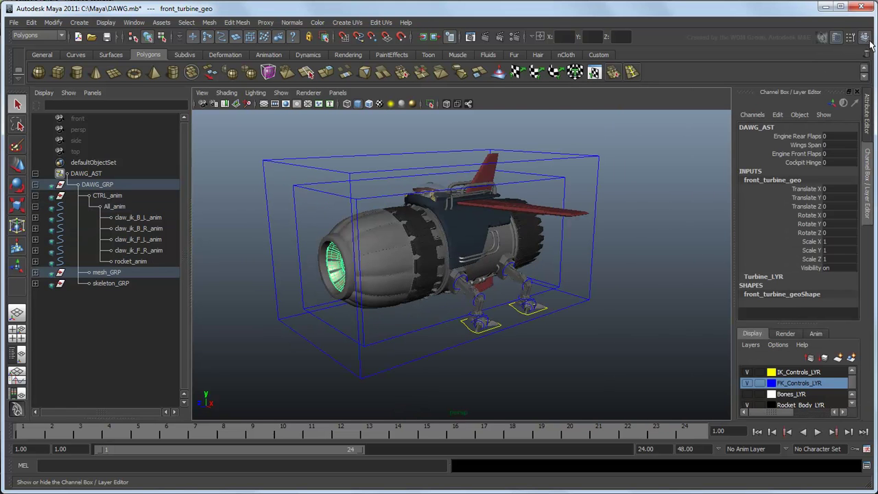
left_click(817, 233)
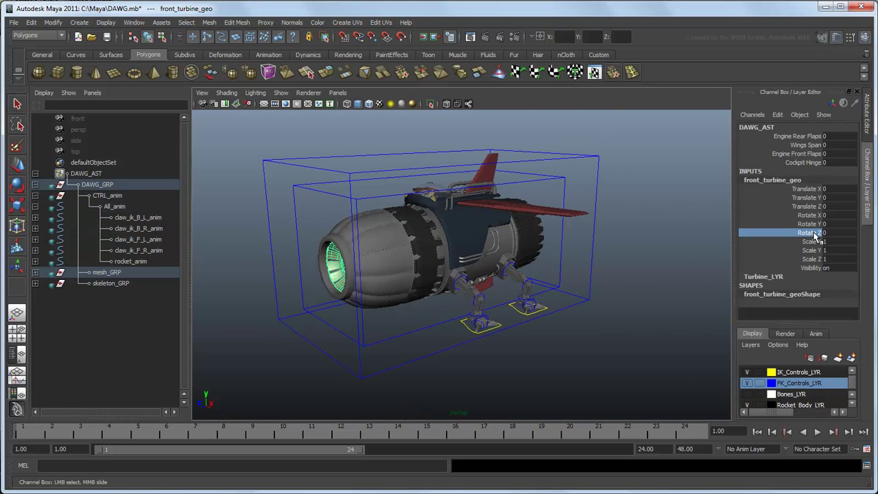
left_click(778, 116)
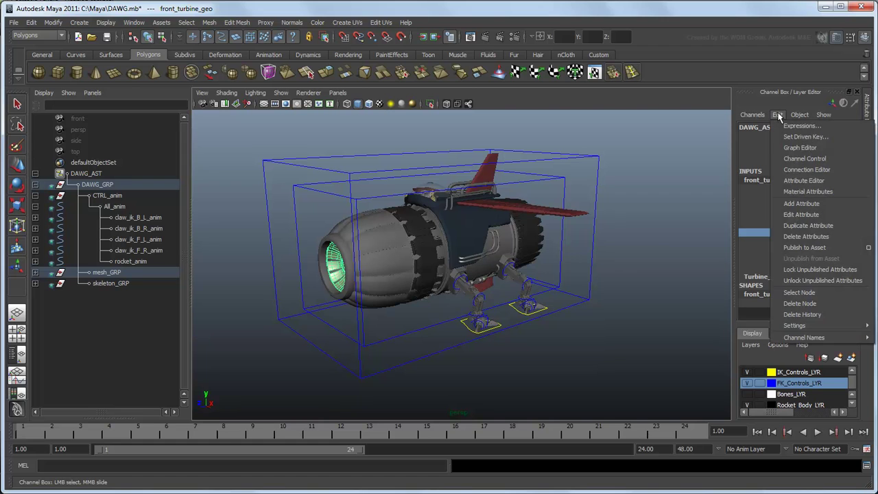
left_click(869, 248)
left_click(626, 296)
left_click(626, 308)
type("Tur")
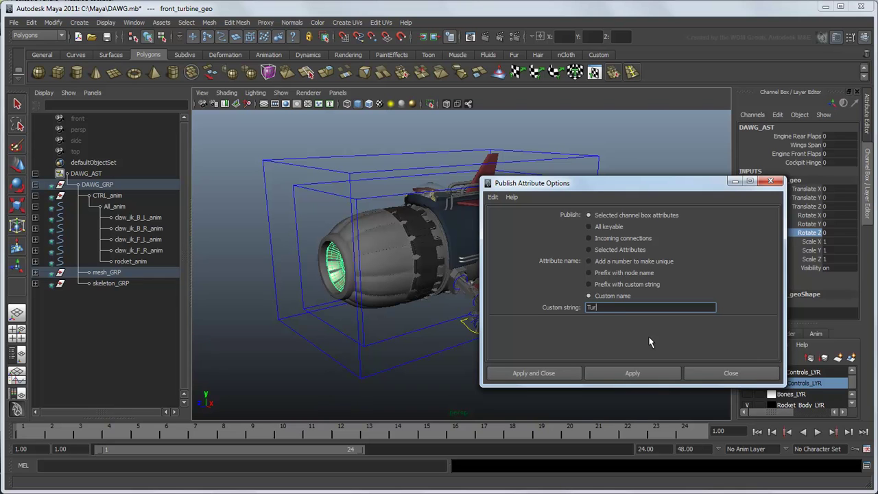
type("bine_Rotation")
left_click(551, 374)
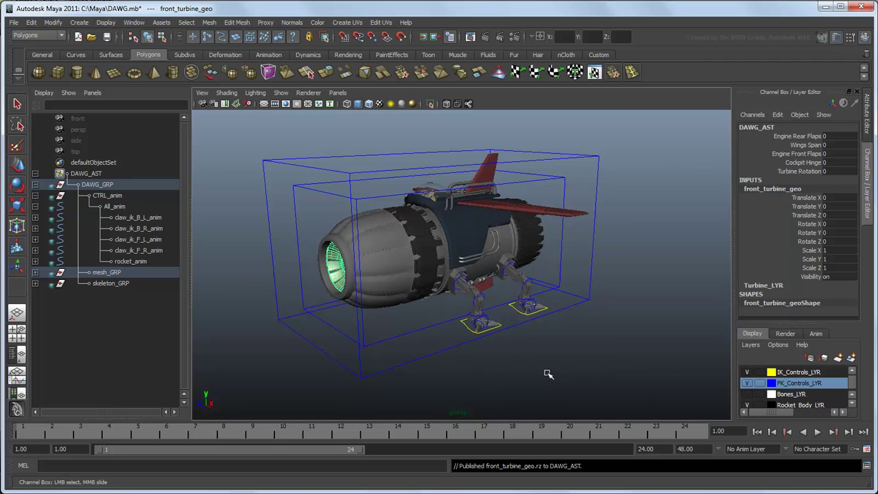
left_click(107, 175)
- Review DAWG_AST's Published Attributes, then select the claw_ik_F_L_anim control curve
left_click(868, 110)
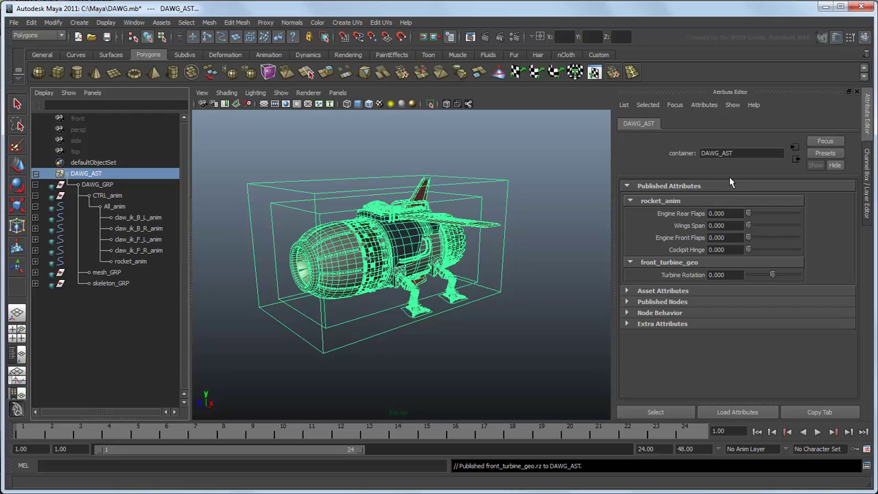
left_click(546, 345)
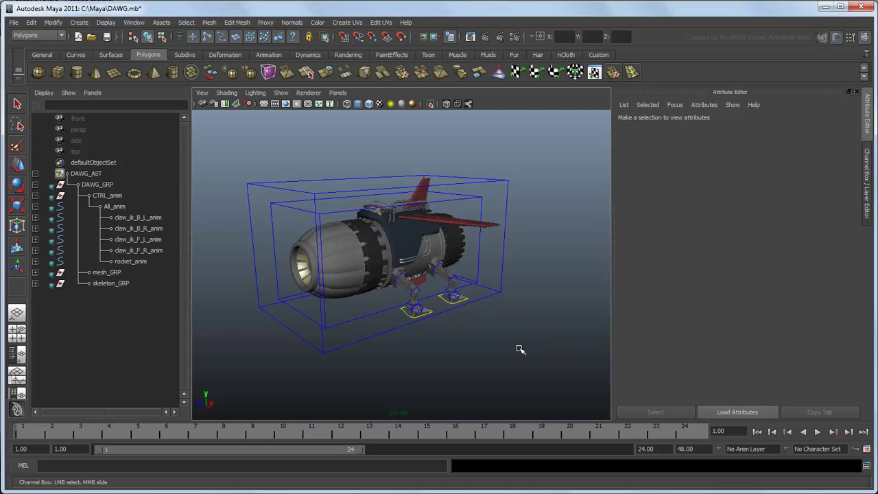
left_click(405, 313)
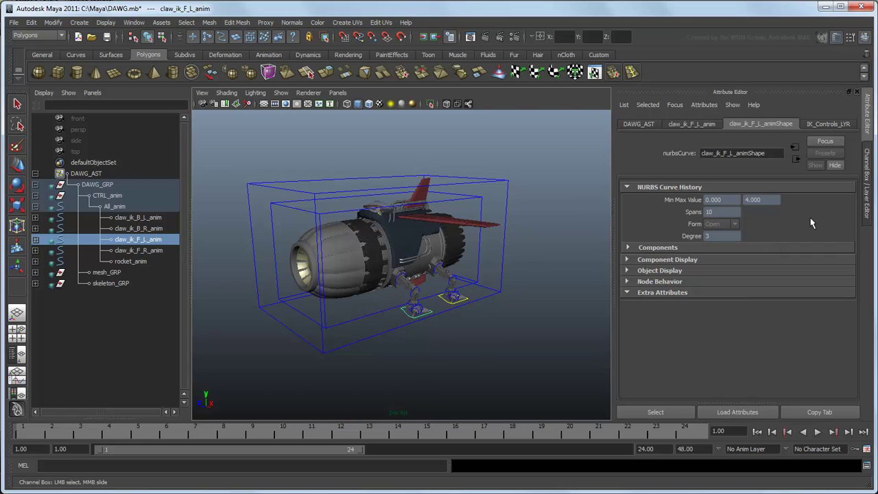
- Publish claw_ik_F_L_anim's translate, rotate and Roll channels to DAWG_AST with the custom prefix F_L_IK_
left_click(867, 184)
left_click_drag(808, 199, 810, 241)
left_click(816, 259, "ctrl")
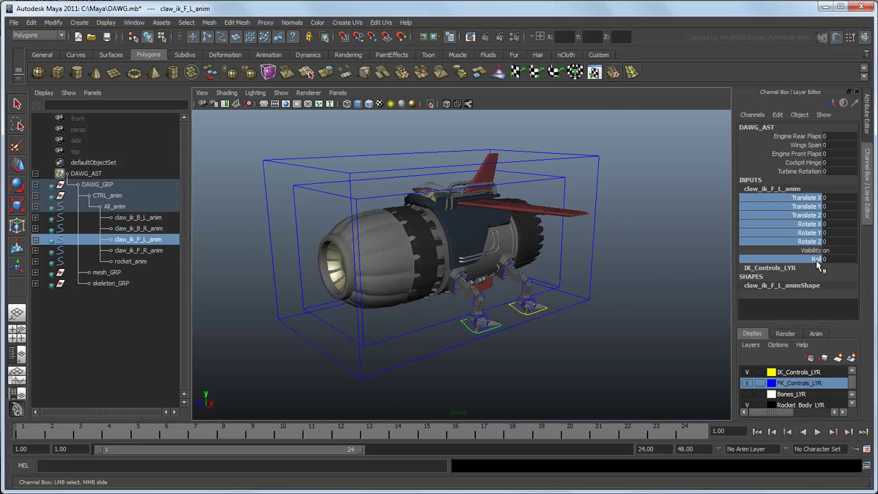
left_click(779, 115)
left_click(869, 247)
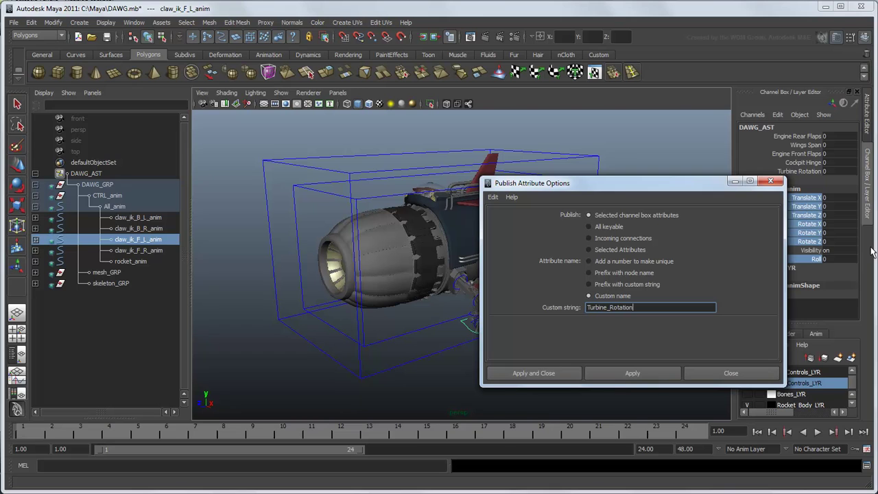
left_click(646, 284)
left_click_drag(646, 307, 584, 317)
type("F_L_IK_")
left_click(535, 374)
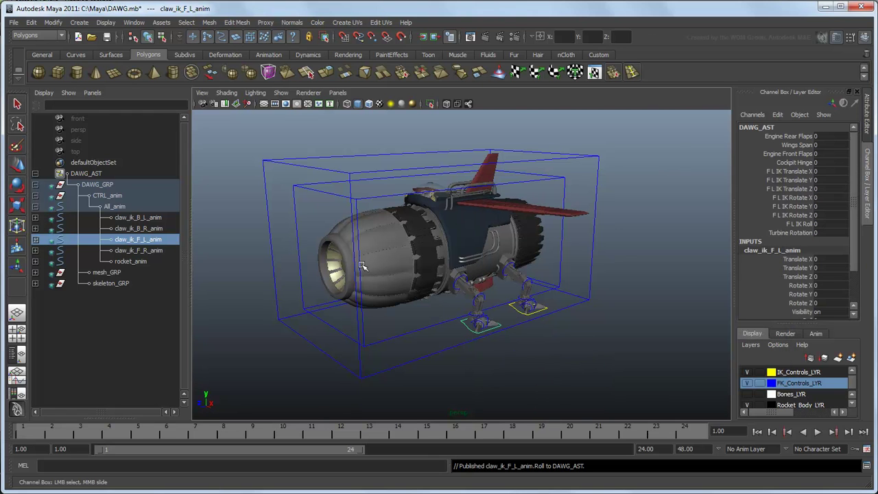
left_click(162, 22)
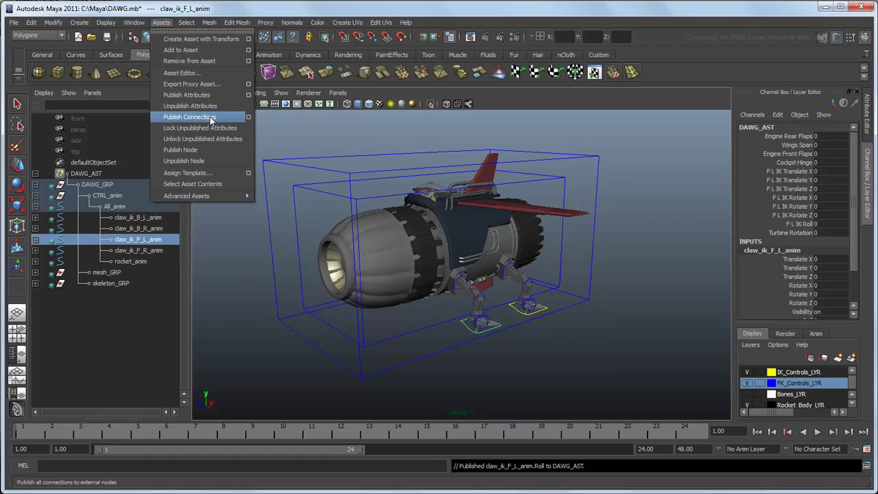
- Publish the front-left claw control as the node F_L_IK_Handle
left_click(219, 150)
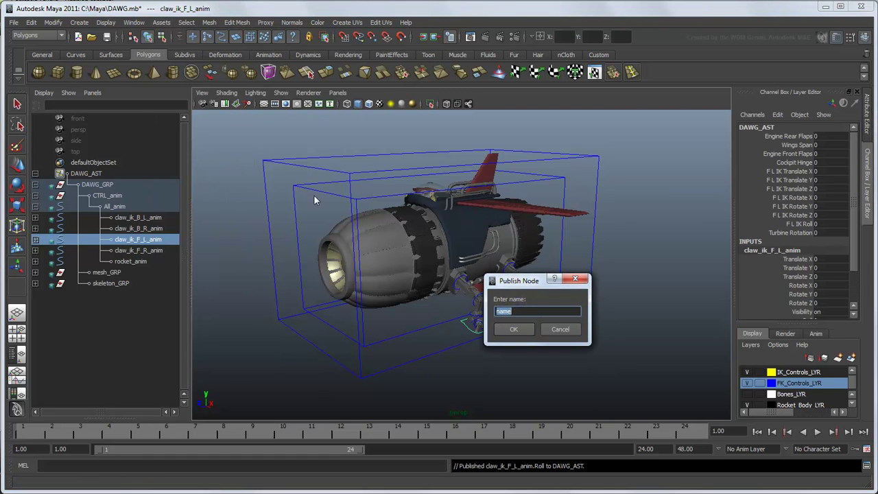
type("F_L_IK_Handle")
left_click(519, 330)
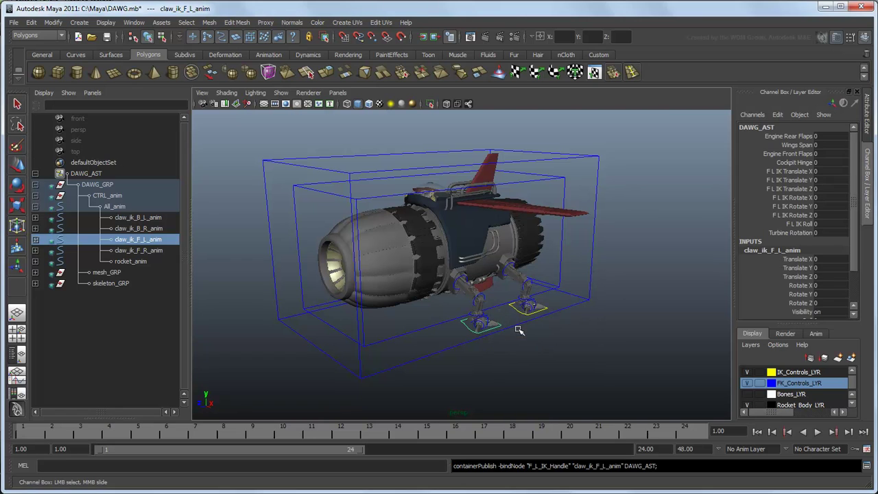
- Select claw_ik_B_L_anim's translate and rotate channels and bring up the Publish to Asset options
left_click(522, 309)
left_click_drag(796, 259, 810, 300)
left_click(778, 115)
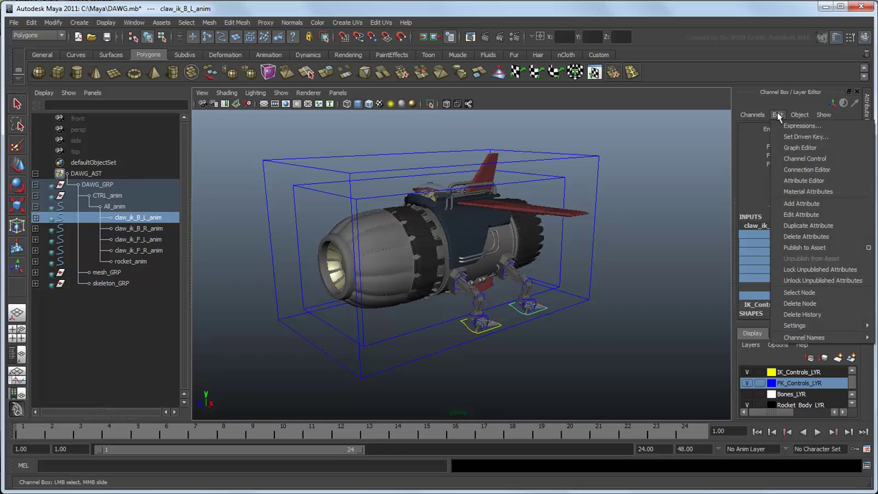
left_click(868, 251)
- Publish the back-left claw channels with prefix B_L_IK_, then select and deselect the four hip_fk offset groups
type("B_L_IK_")
left_click(529, 373)
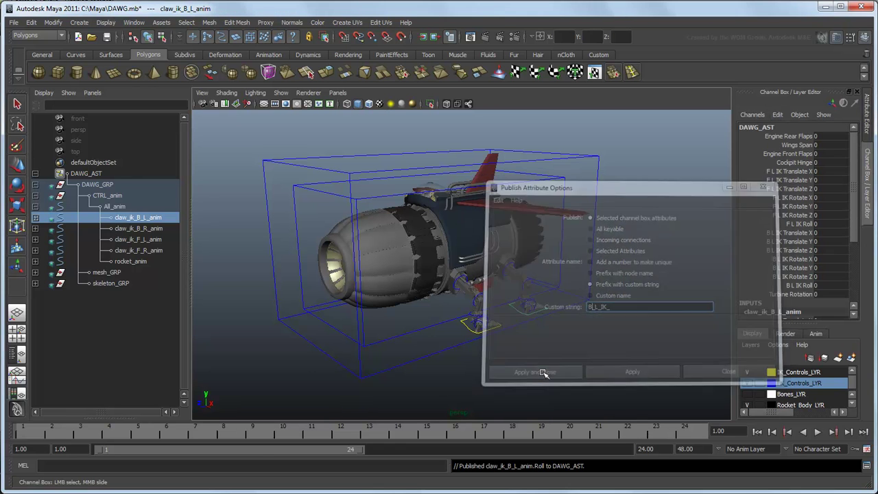
left_click(162, 23)
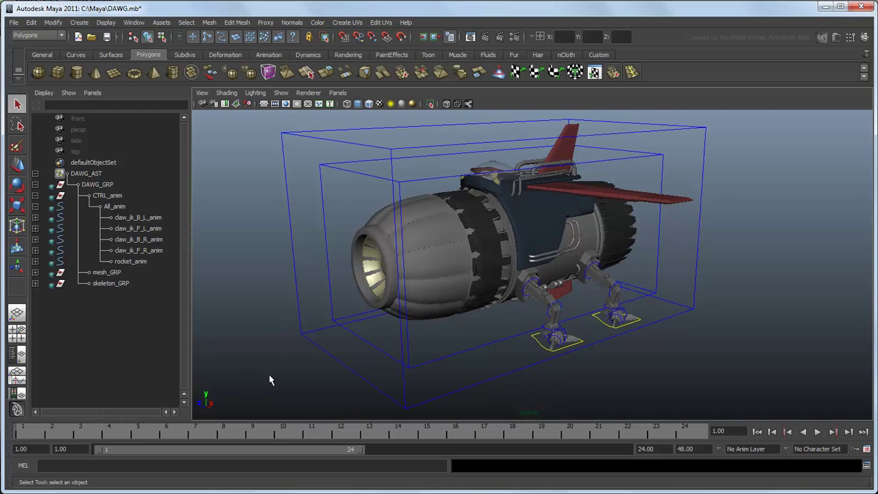
left_click_drag(114, 281, 149, 315)
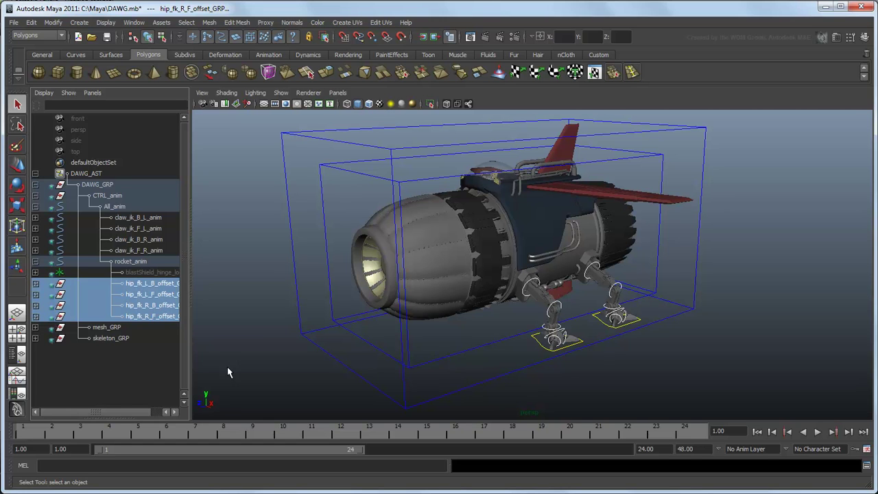
left_click(257, 344)
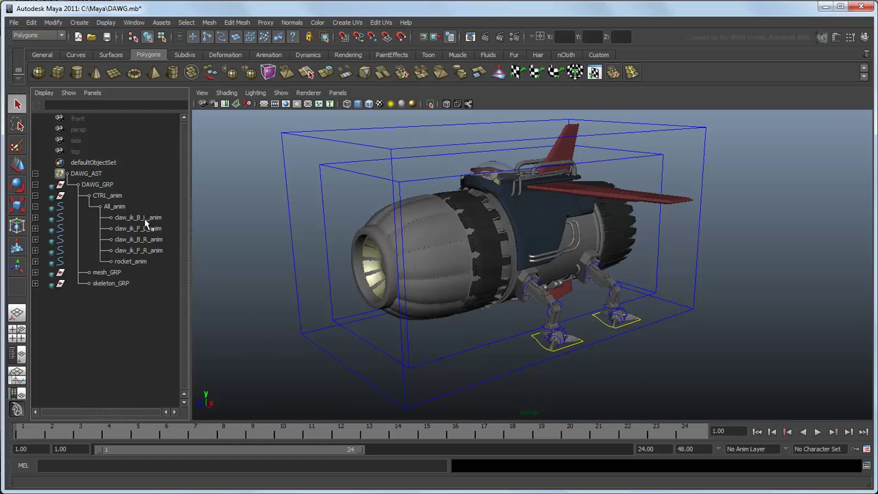
- Publish CTRL_anim's L F, L B, R F and R B Leg State channels using default, original-name settings
left_click(113, 195)
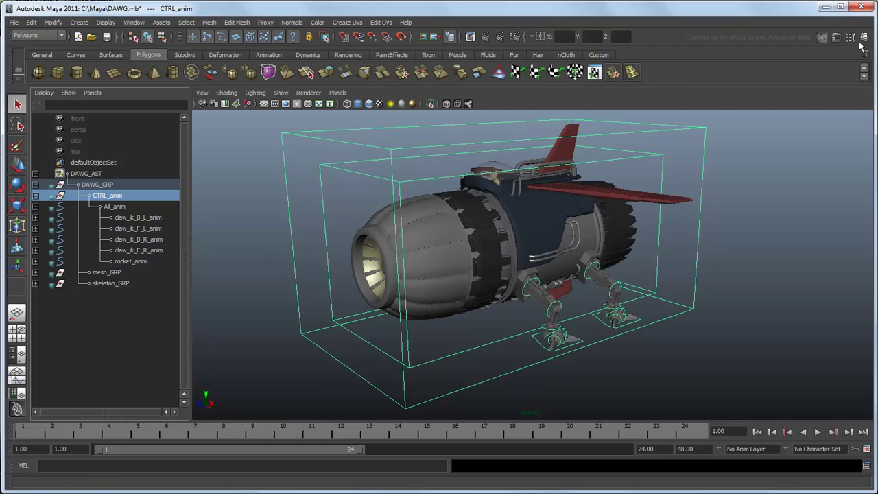
left_click(864, 38)
scroll(813, 251, "down", 5)
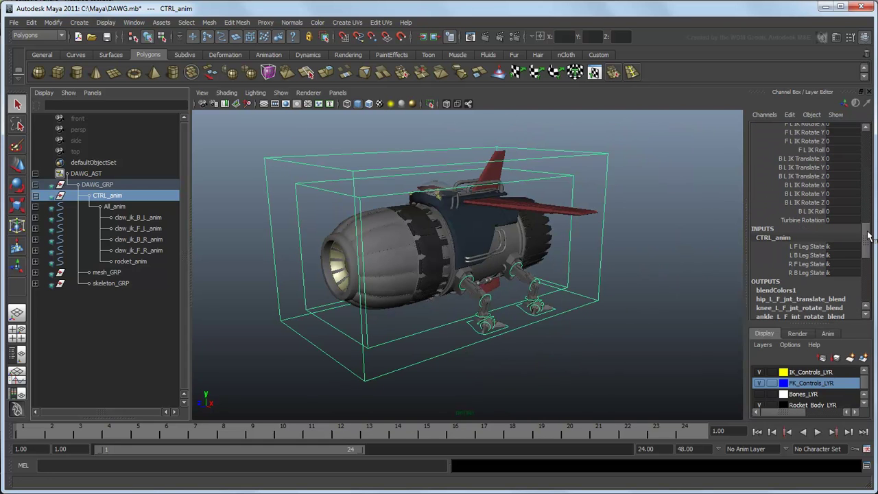
left_click_drag(813, 251, 816, 275)
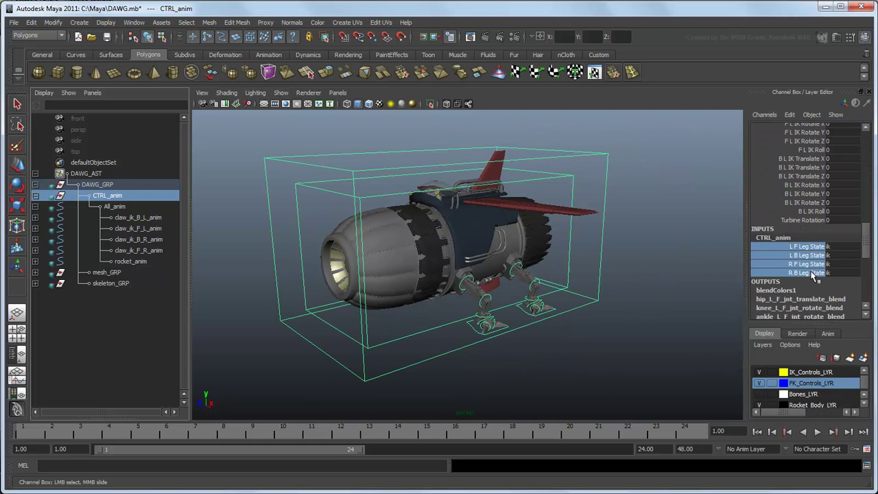
left_click(790, 114)
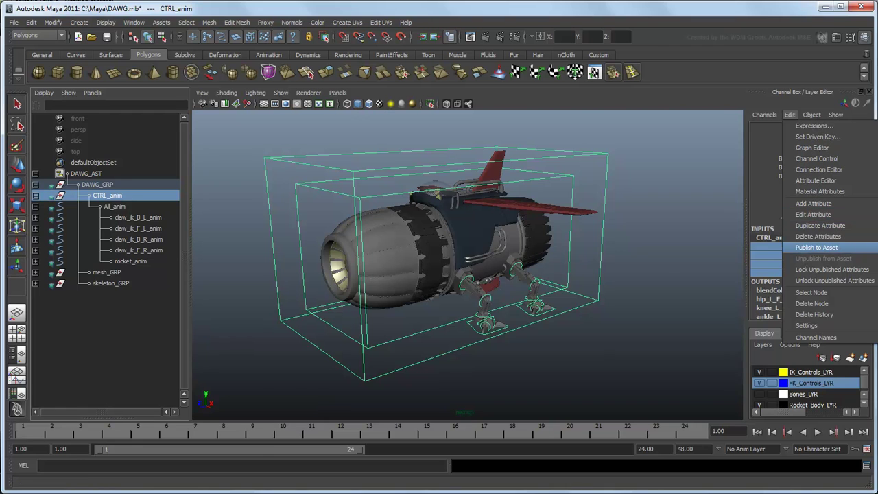
left_click(856, 247)
left_click(493, 197)
left_click(509, 222)
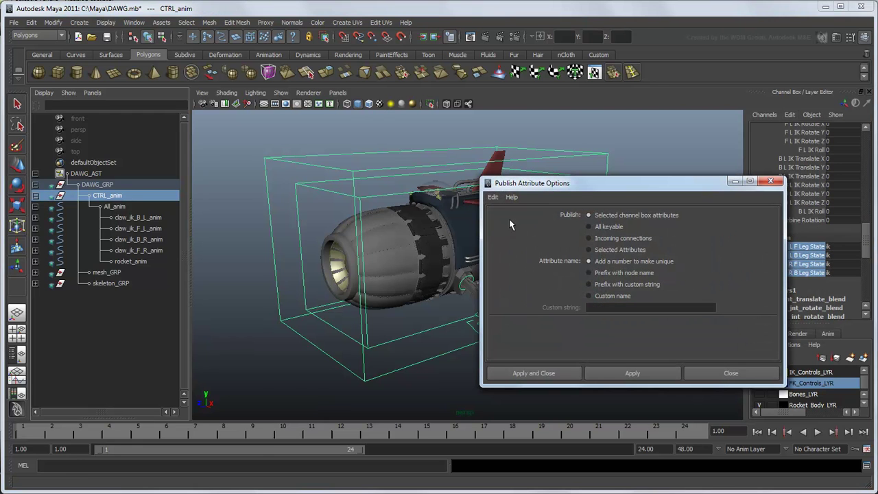
left_click(560, 375)
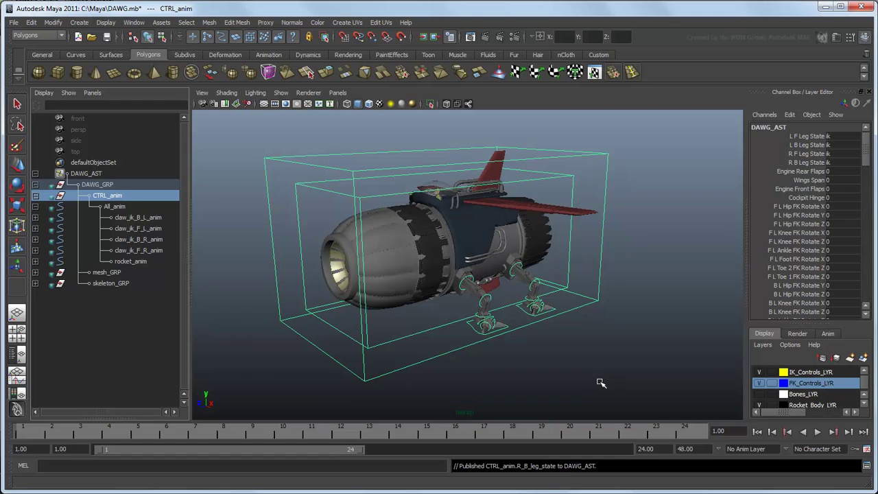
- Publish All_anim's translate and rotate channels to DAWG_AST from the Channel Box
left_click(143, 207)
scroll(824, 254, "down", 10)
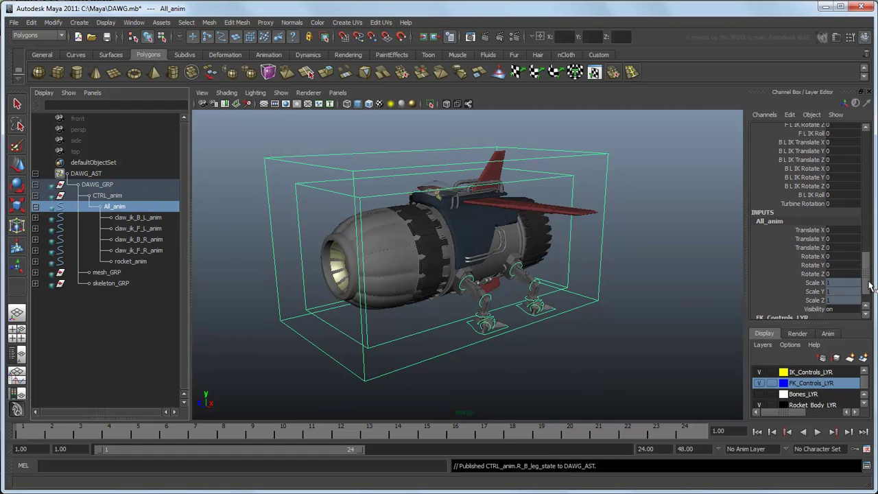
left_click_drag(808, 208, 816, 250)
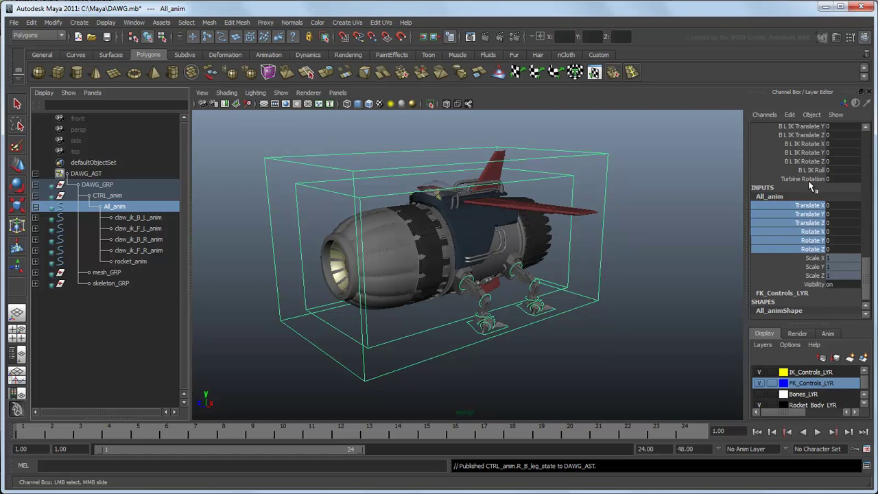
left_click(790, 115)
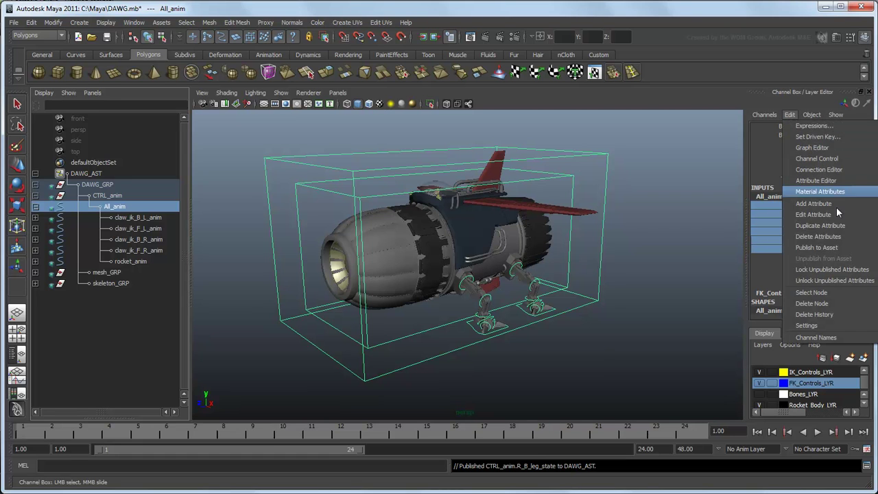
left_click(858, 248)
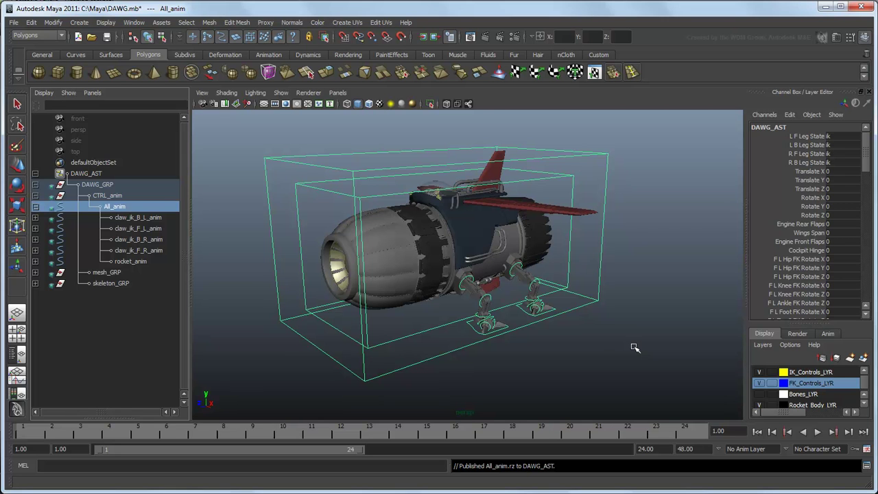
- Publish All_anim as DAWG_AST's selection transform root, then select DAWG_AST
left_click(161, 22)
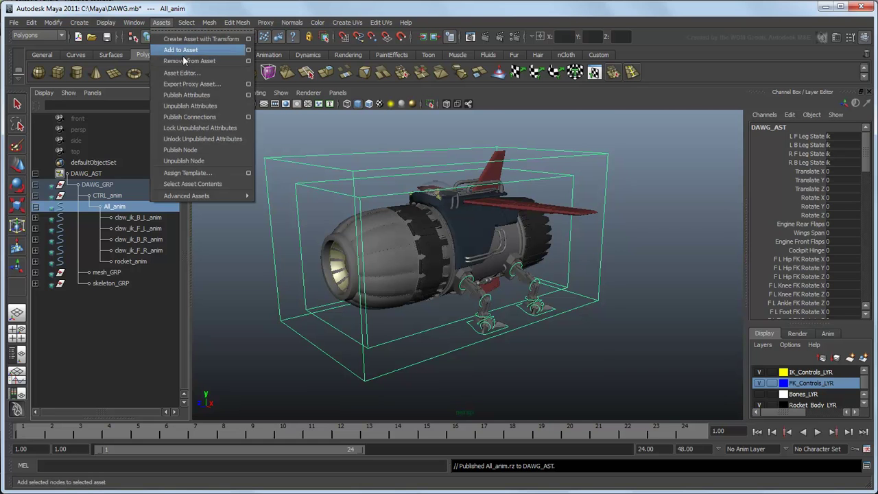
mouse_move(250, 196)
mouse_move(334, 220)
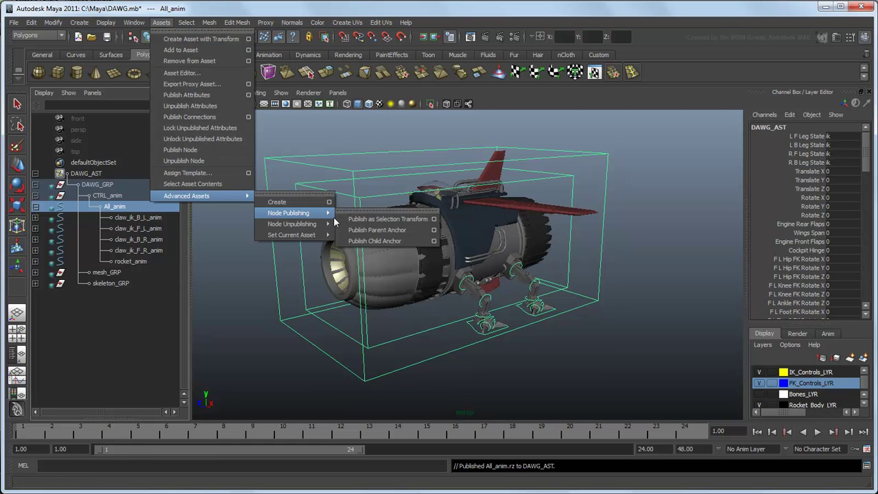
left_click(416, 219)
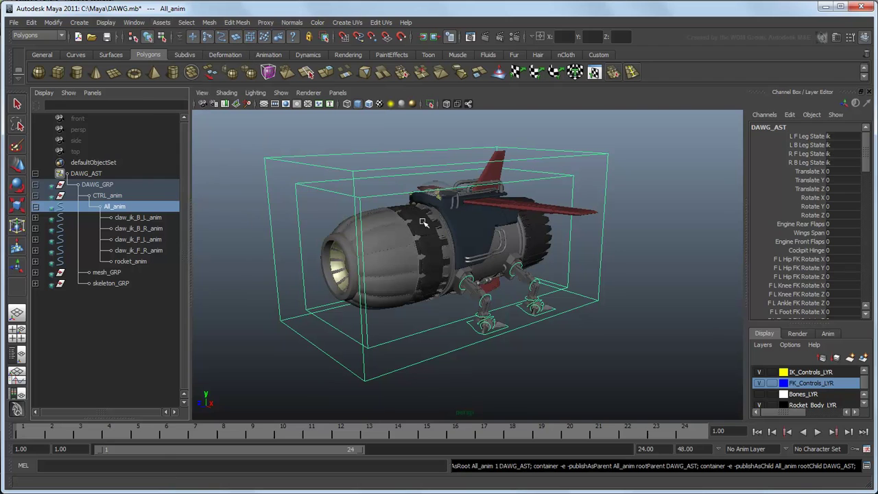
left_click(113, 175)
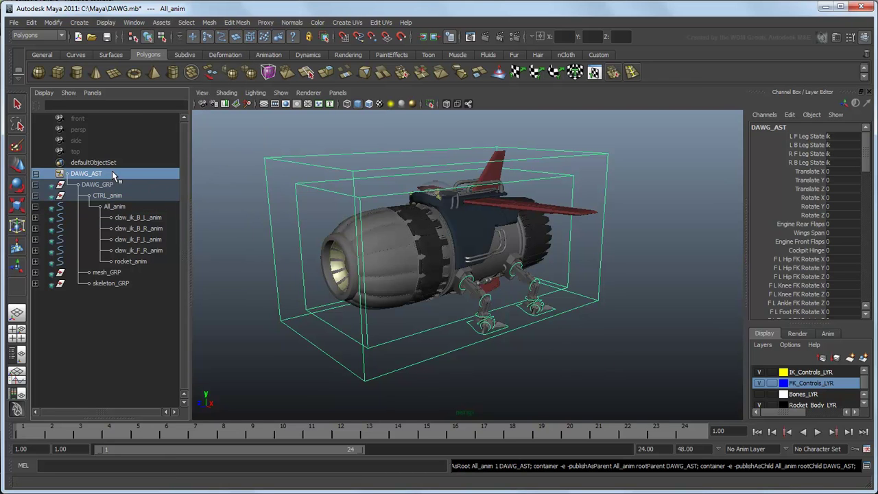
- Tick Black Box under DAWG_AST's Asset Attributes in the Attribute Editor
left_click(835, 38)
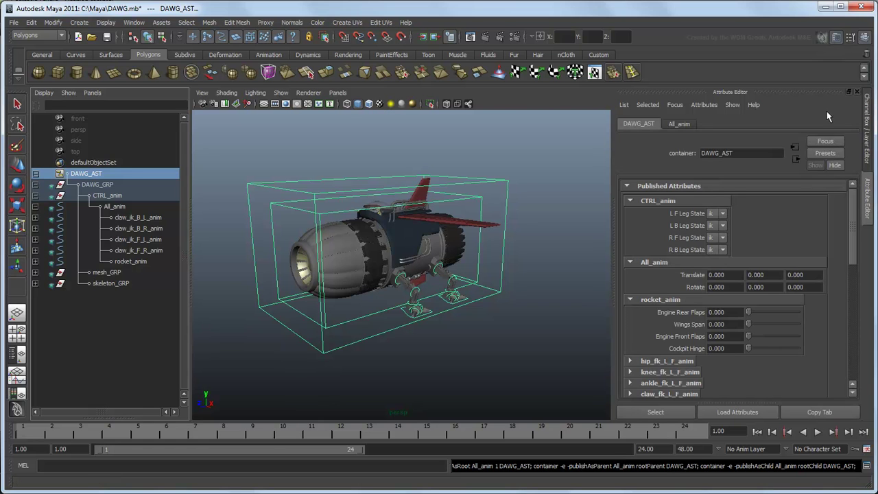
left_click_drag(855, 207, 870, 337)
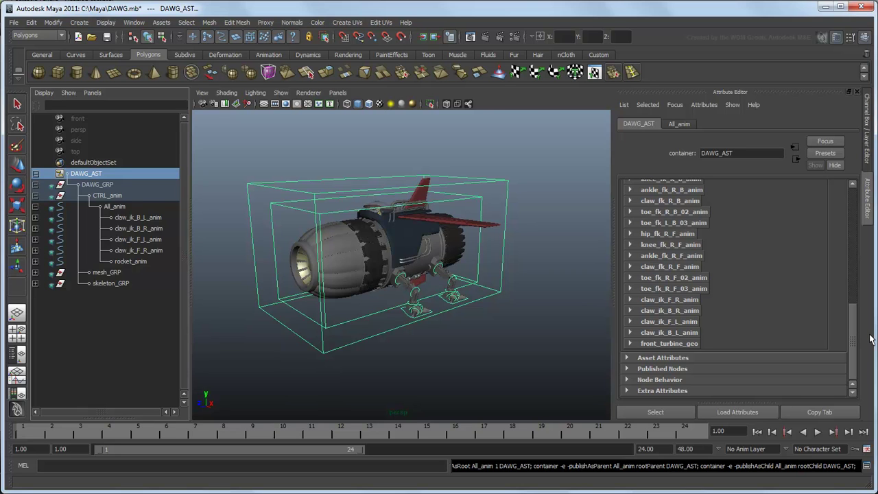
left_click(813, 356)
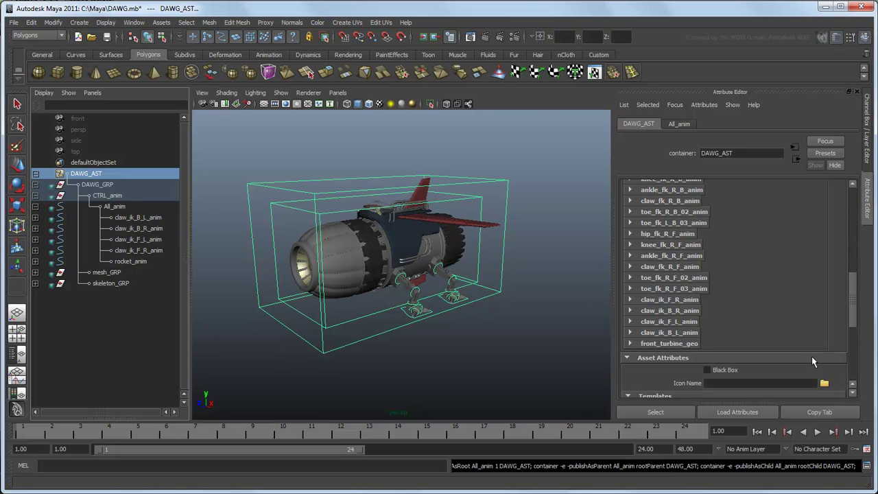
left_click(733, 371)
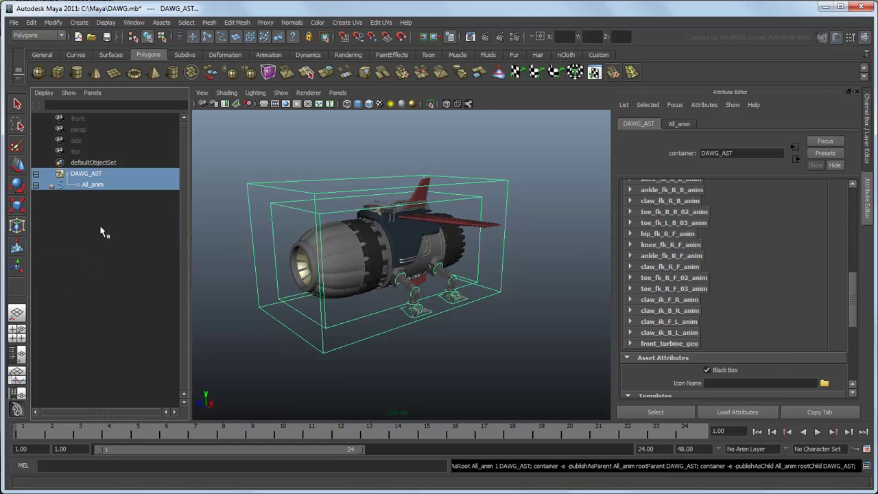
- Check in the Outliner that only All_anim's controls are exposed, then deselect the asset
left_click(35, 185)
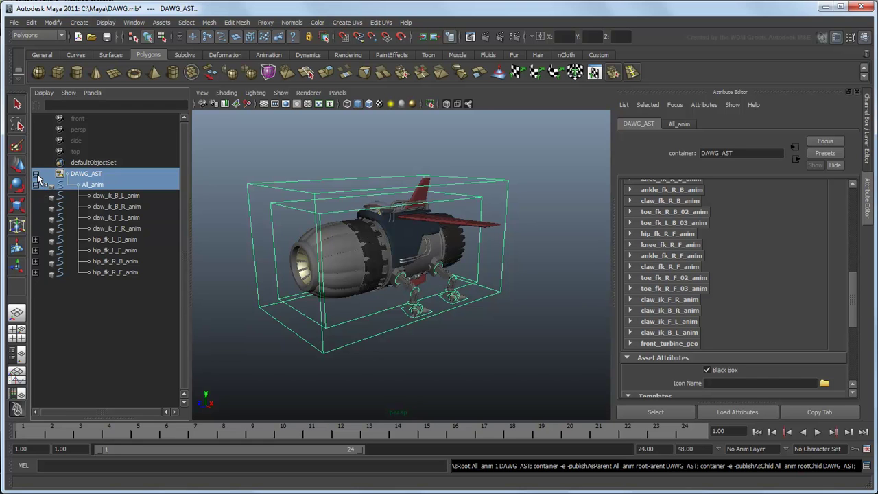
left_click(36, 174)
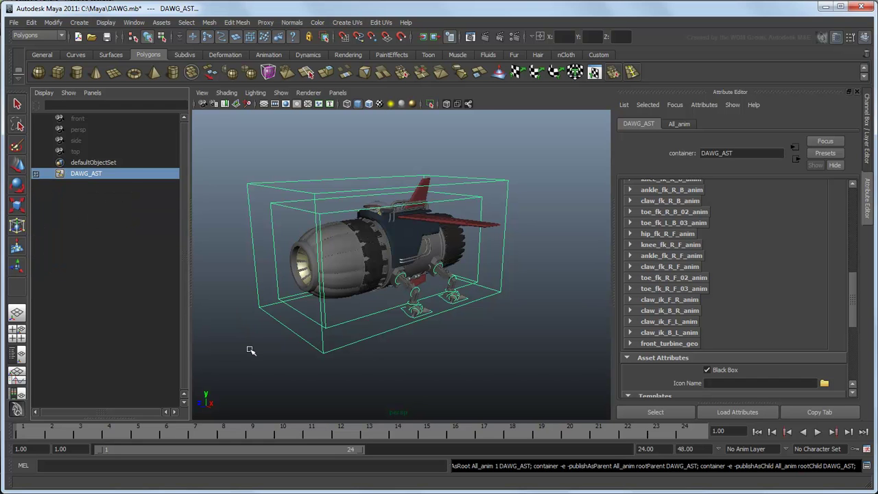
left_click(507, 364)
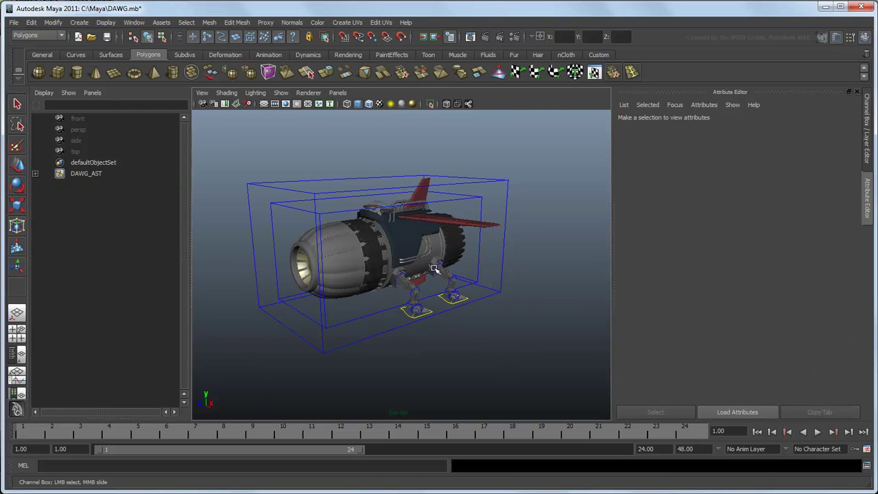
- Test picking the rocket, then the hip_fk_L_F_anim and knee_fk_L_B_anim controls in the viewport
left_click(408, 250)
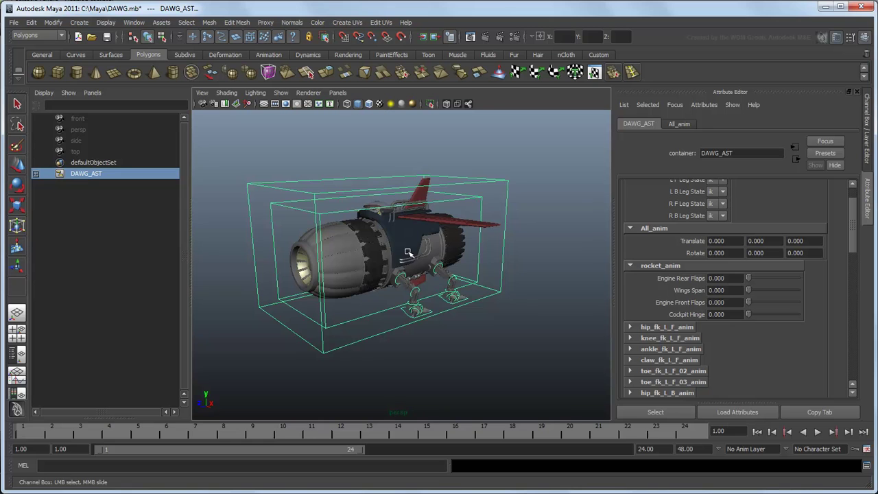
left_click(409, 315)
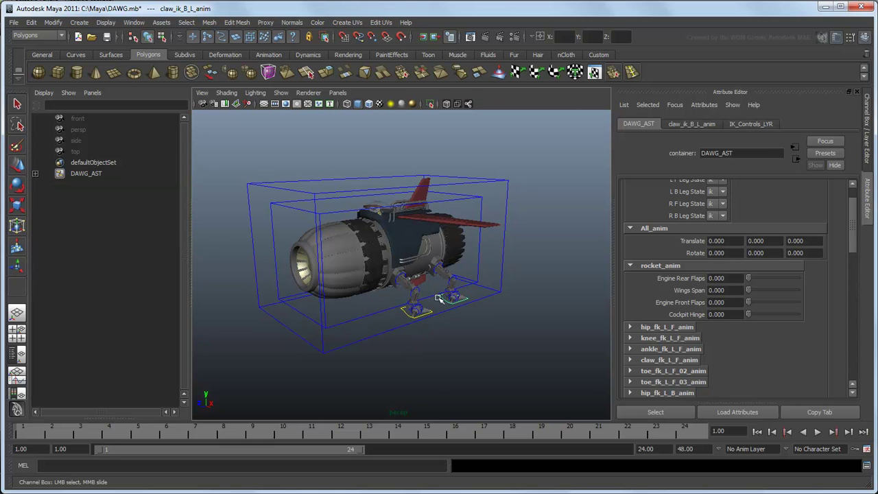
left_click(398, 281)
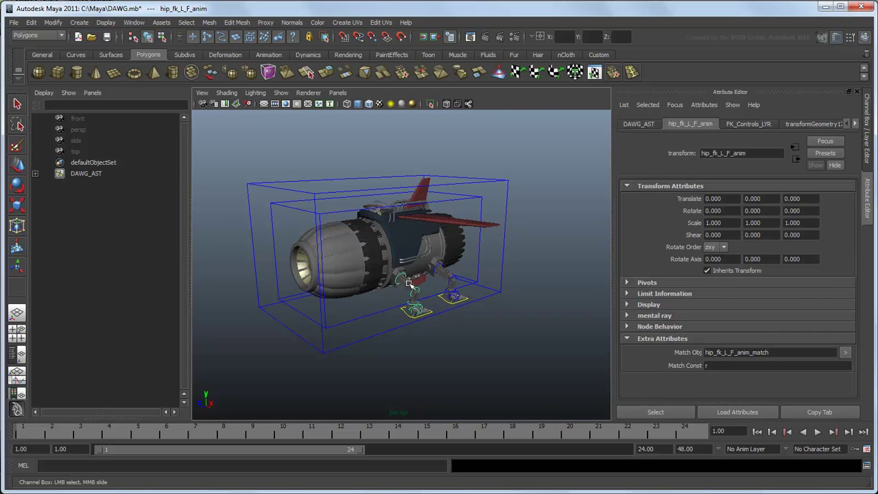
left_click(450, 282)
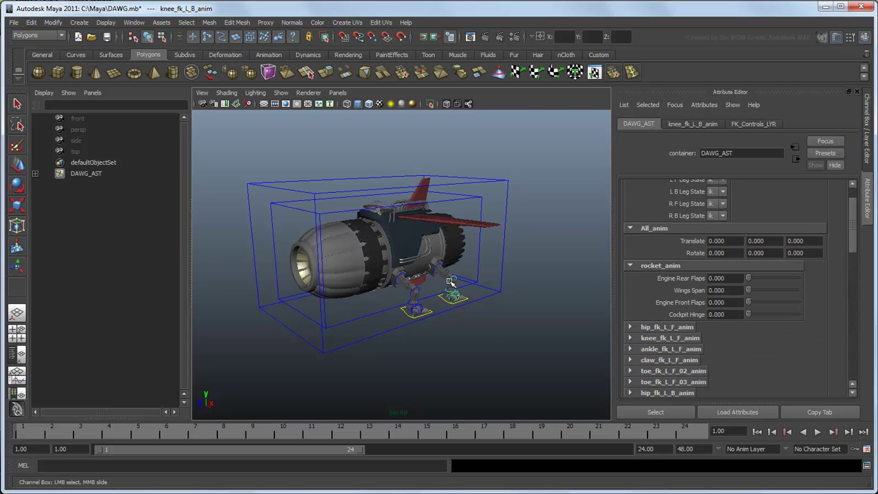
- In a single perspective view, open the rear engine flaps to 2.247 on the rocket_anim sliders
key("space")
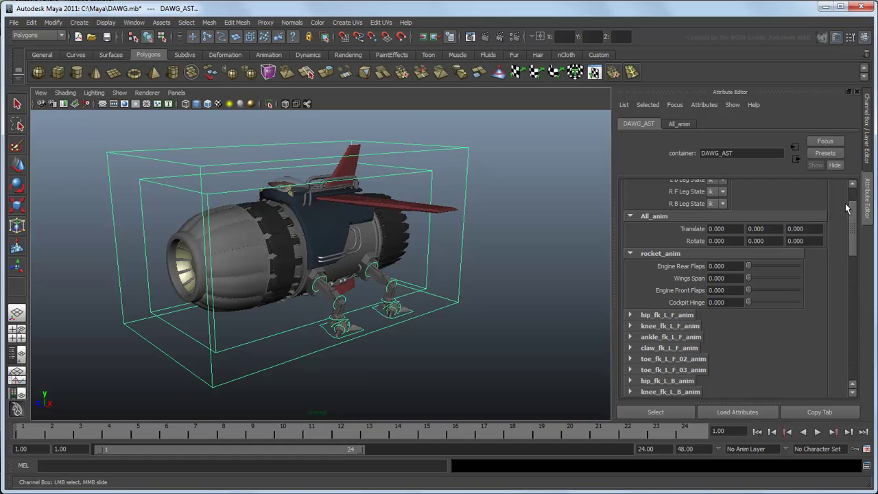
scroll(848, 209, "up", 3)
left_click_drag(747, 313, 772, 350)
- Shift All_anim slightly, move the front-left and back-left foot claws, then restore the Persp/Outliner layout
key("w")
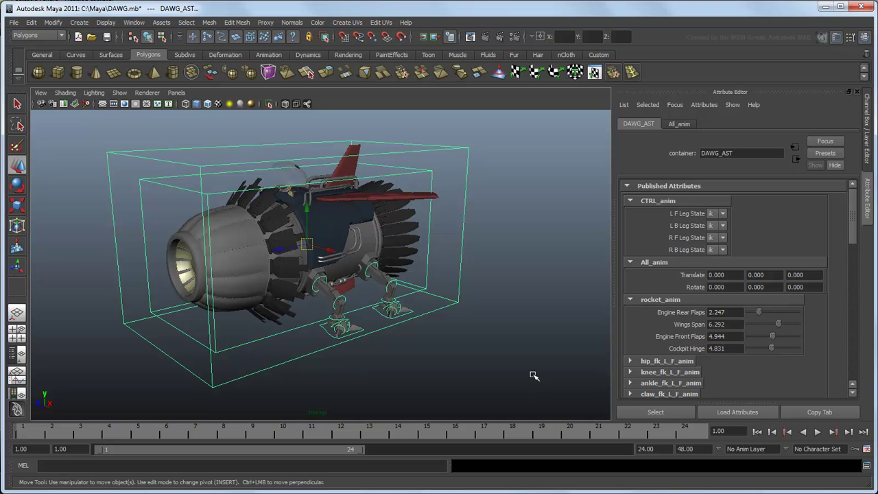
left_click_drag(310, 245, 328, 259)
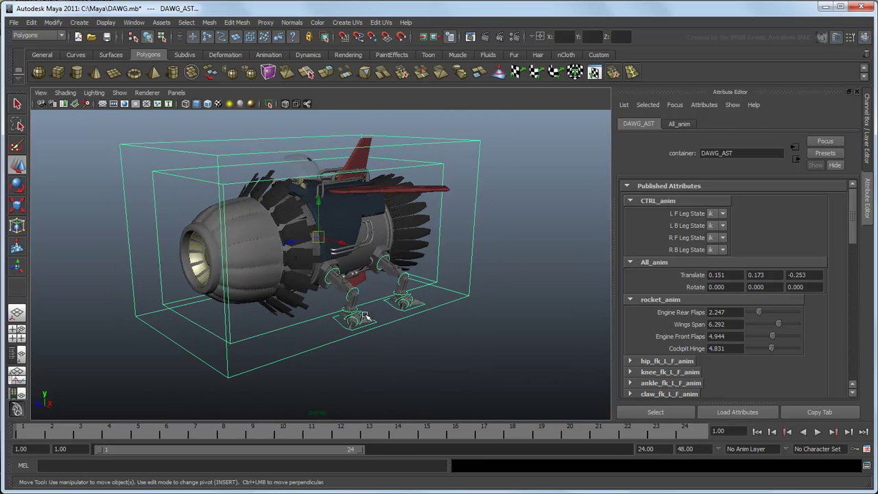
left_click(365, 316)
left_click_drag(334, 316, 319, 324)
left_click(405, 302)
left_click_drag(405, 296, 424, 264)
left_click(401, 382)
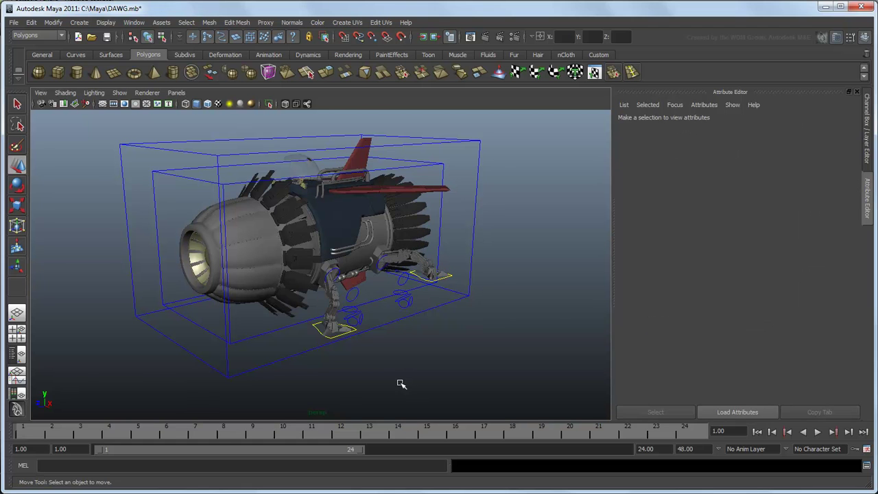
left_click(20, 355)
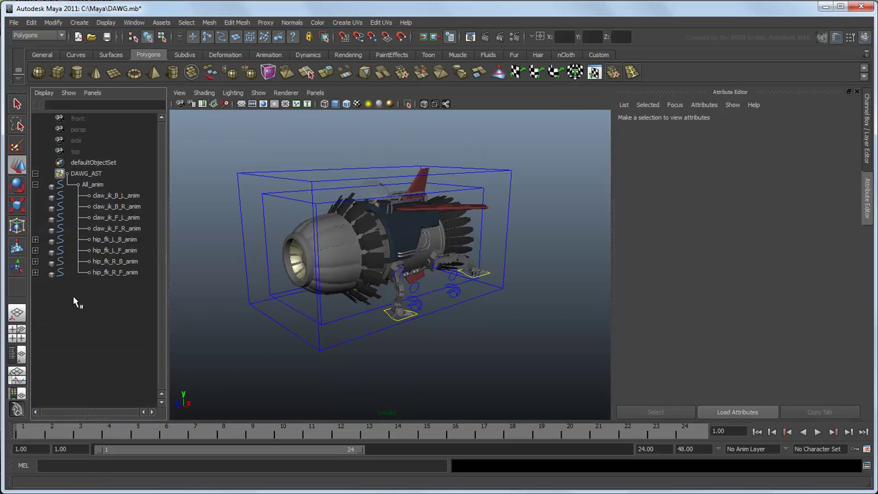